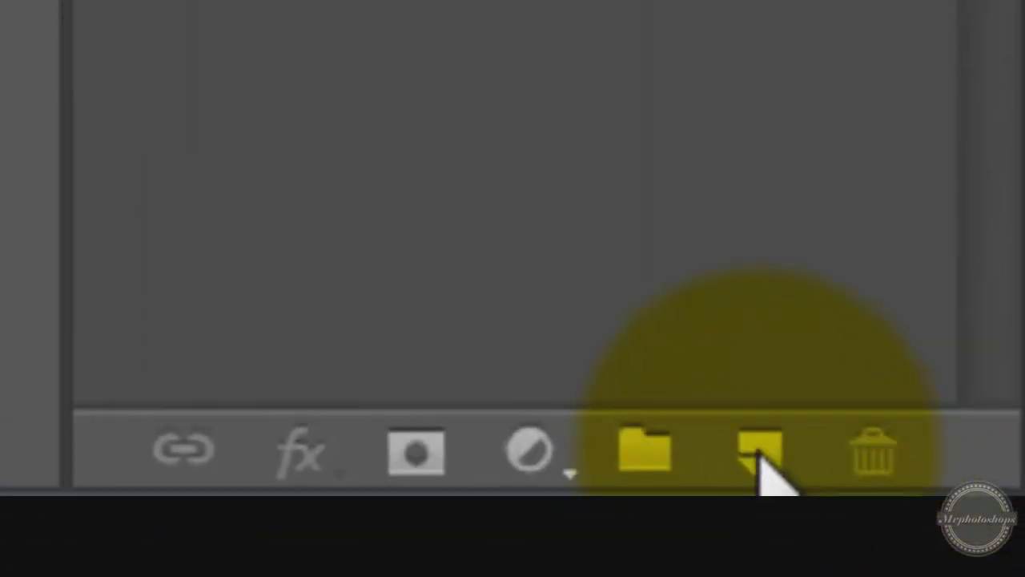
Create a new empty layer above the eye photo and choose pure red (ff0000) as the foreground color
click(761, 455)
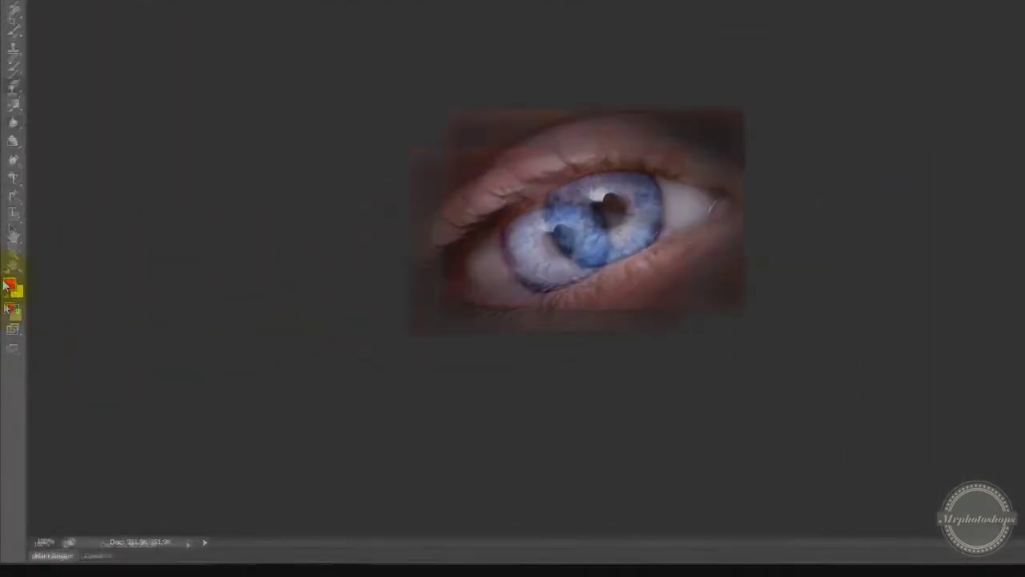
click(9, 285)
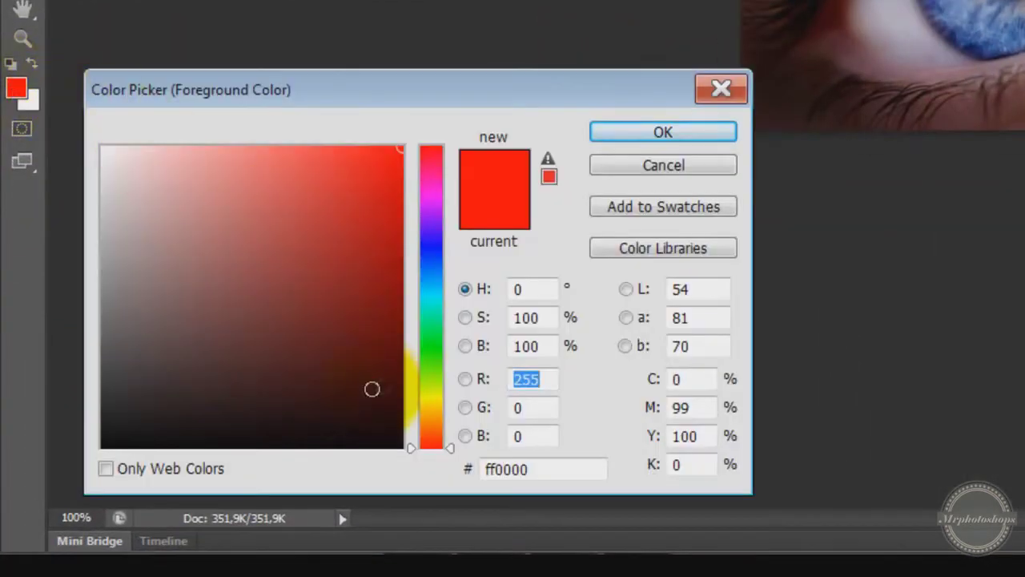
drag(432, 454, 435, 416)
click(336, 361)
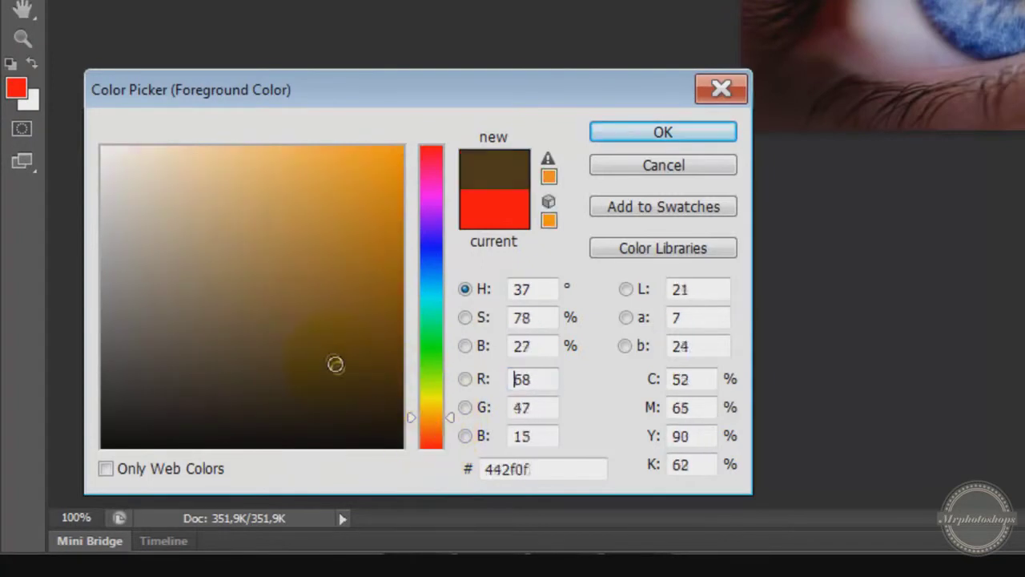
mouse_move(336, 361)
mouse_down()
mouse_move(284, 327)
mouse_move(316, 315)
mouse_move(279, 339)
mouse_move(283, 351)
mouse_up()
drag(454, 434, 435, 453)
mouse_move(366, 165)
mouse_down()
mouse_move(413, 137)
mouse_move(528, 120)
mouse_up()
click(500, 211)
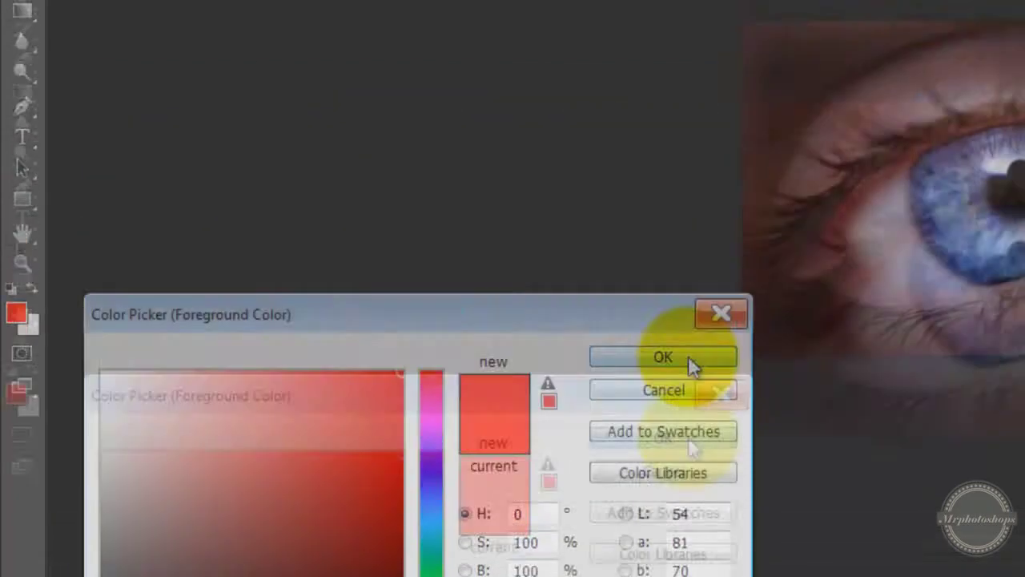
click(675, 141)
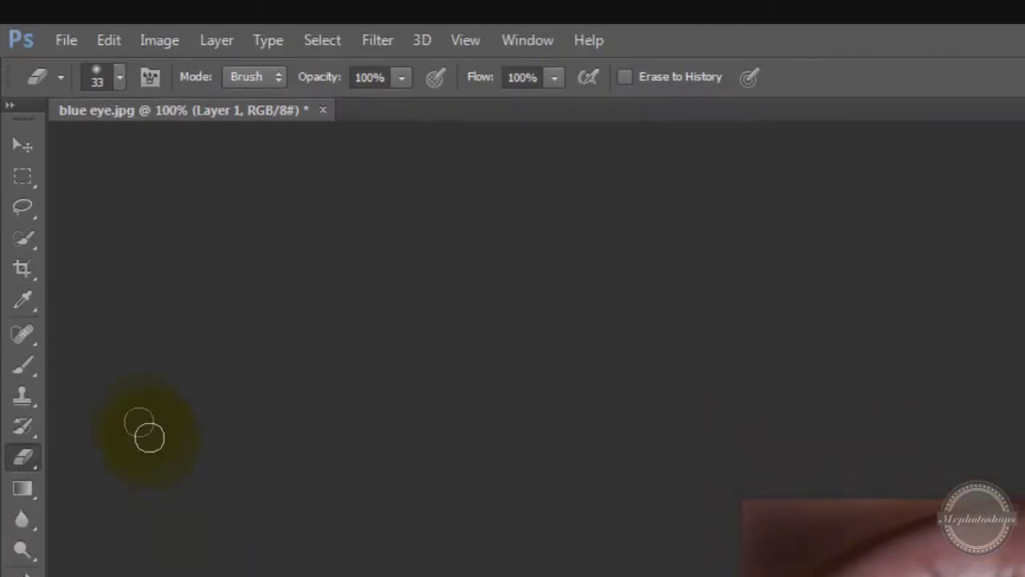
Paint over the eye's entire iris and pupil in red on the new layer with a soft brush
click(35, 367)
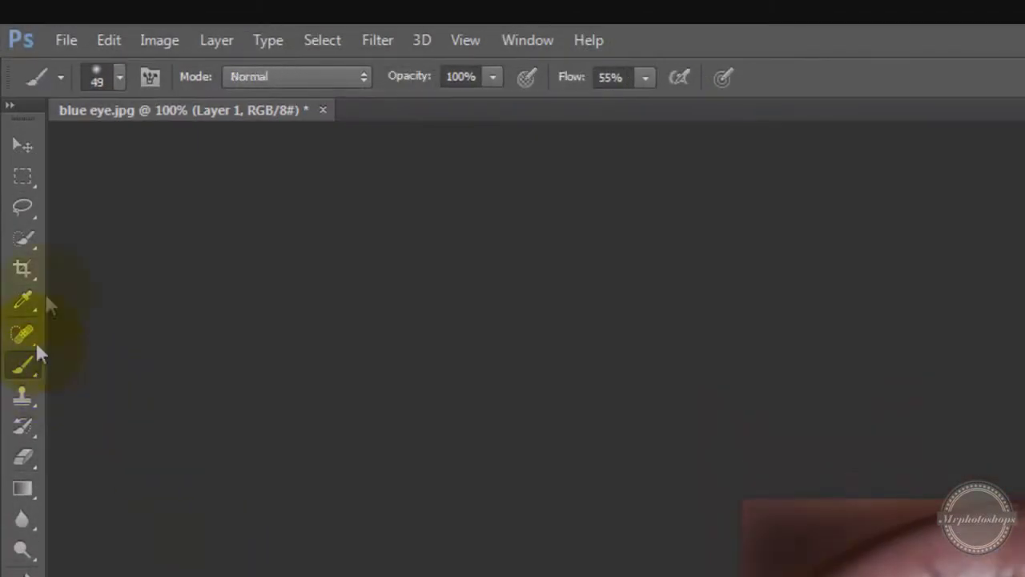
click(119, 78)
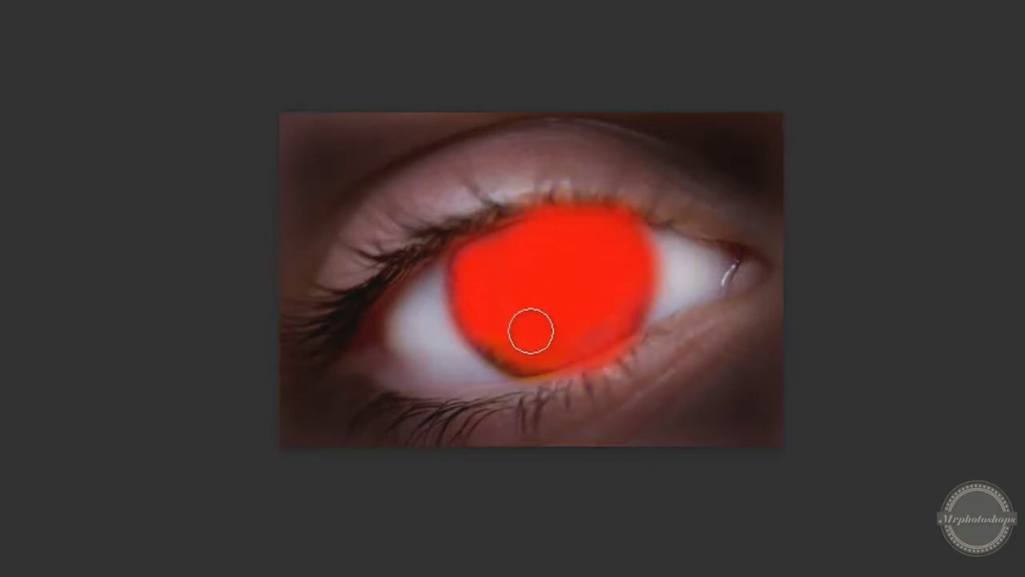
mouse_move(530, 330)
mouse_down()
mouse_move(503, 344)
mouse_move(551, 358)
mouse_move(525, 272)
mouse_up()
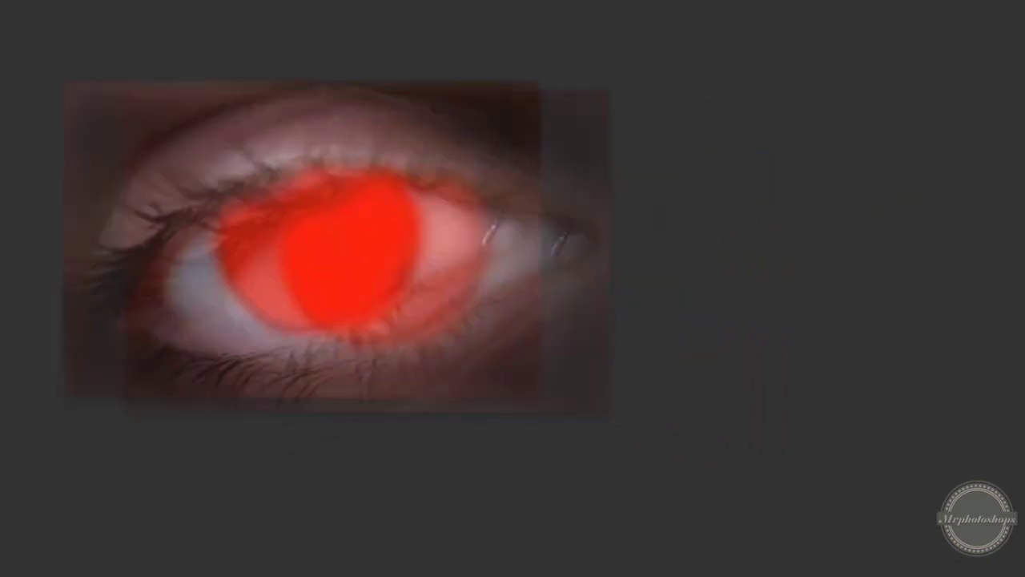
Set the blending mode of the red painted layer to Multiply
click(870, 5)
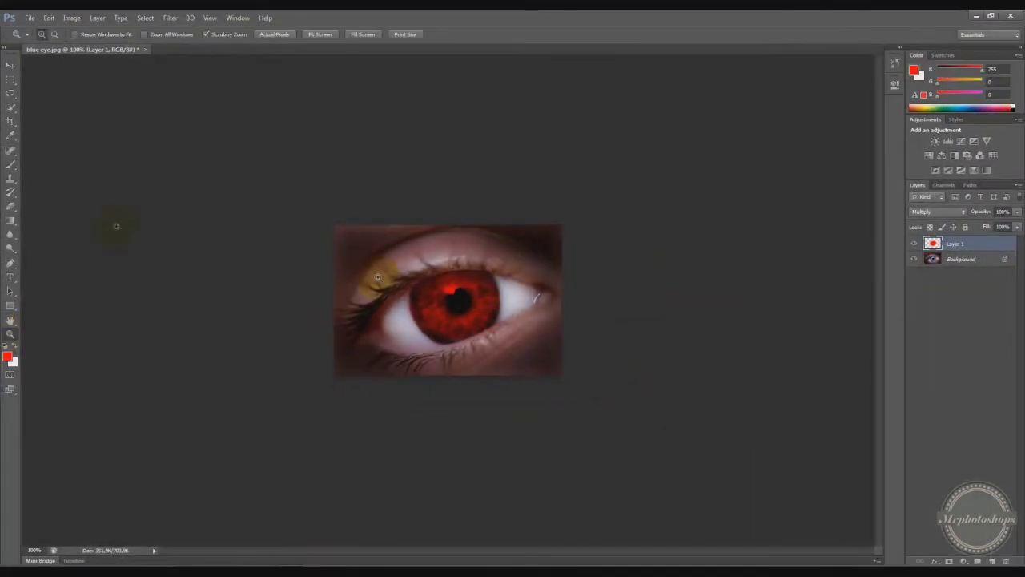
click(9, 64)
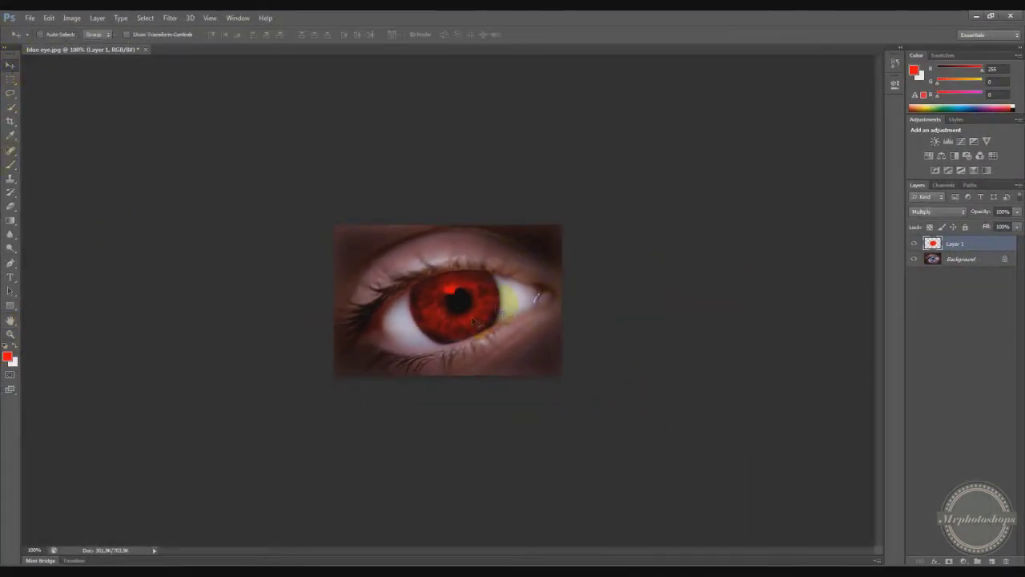
click(922, 211)
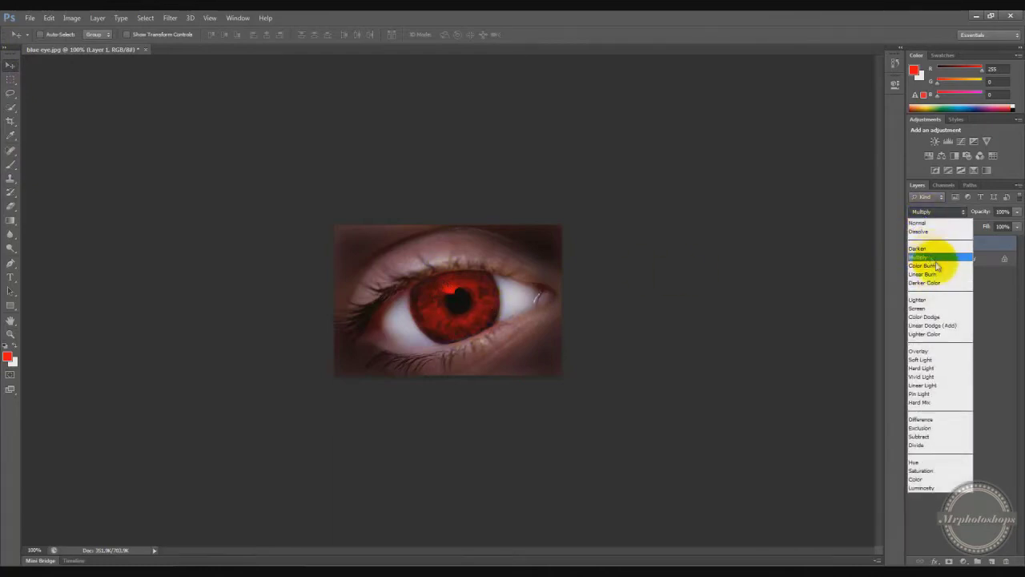
click(980, 280)
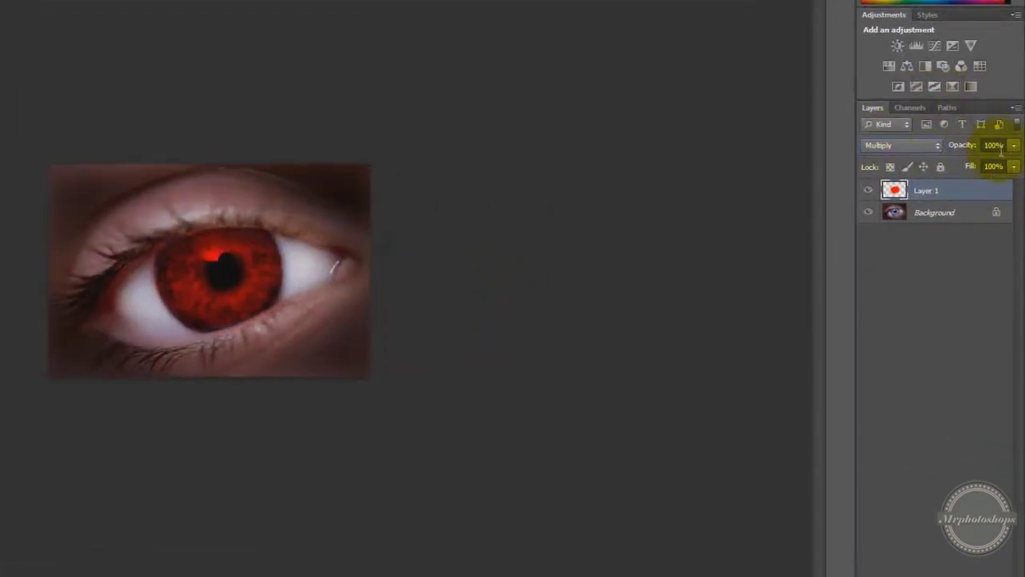
Try the red layer at 50% and 60% opacity, and return it to 100%
mouse_move(994, 145)
mouse_down()
mouse_move(983, 151)
mouse_move(1008, 138)
mouse_move(991, 165)
mouse_move(1004, 149)
mouse_up()
key(BackSpace)
key(BackSpace)
key(BackSpace)
key(BackSpace)
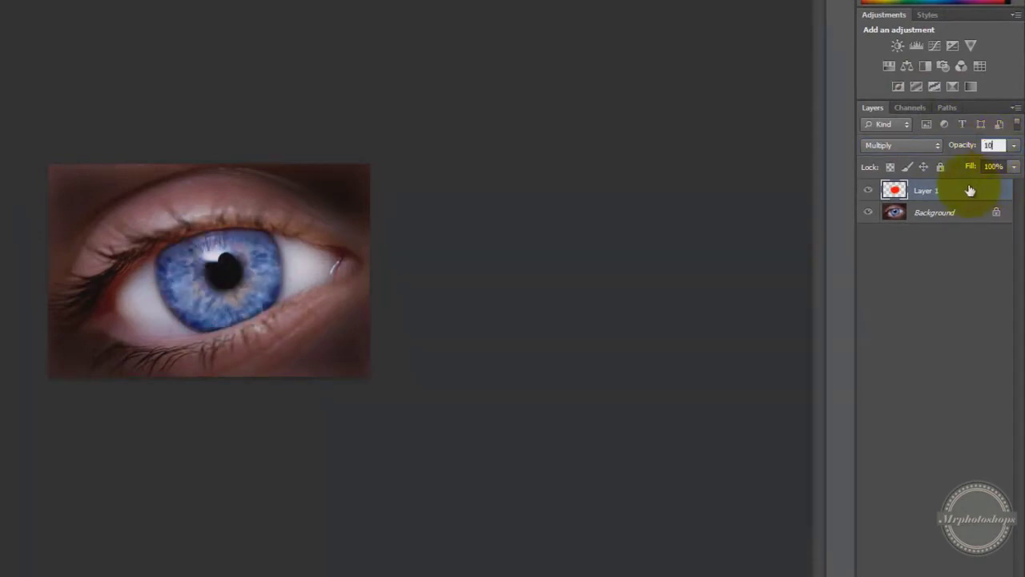
text(50)
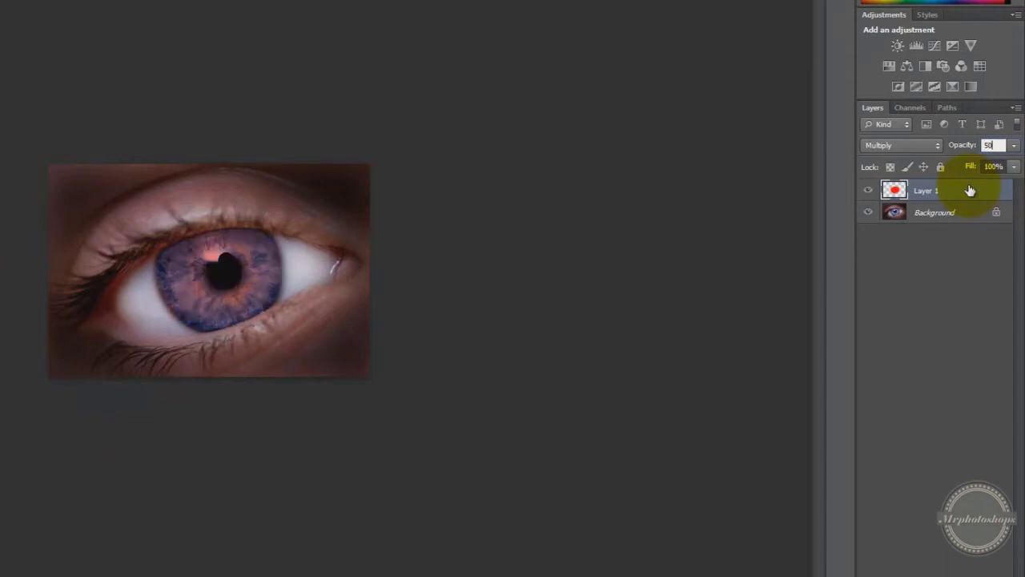
key(BackSpace)
key(BackSpace)
text(60)
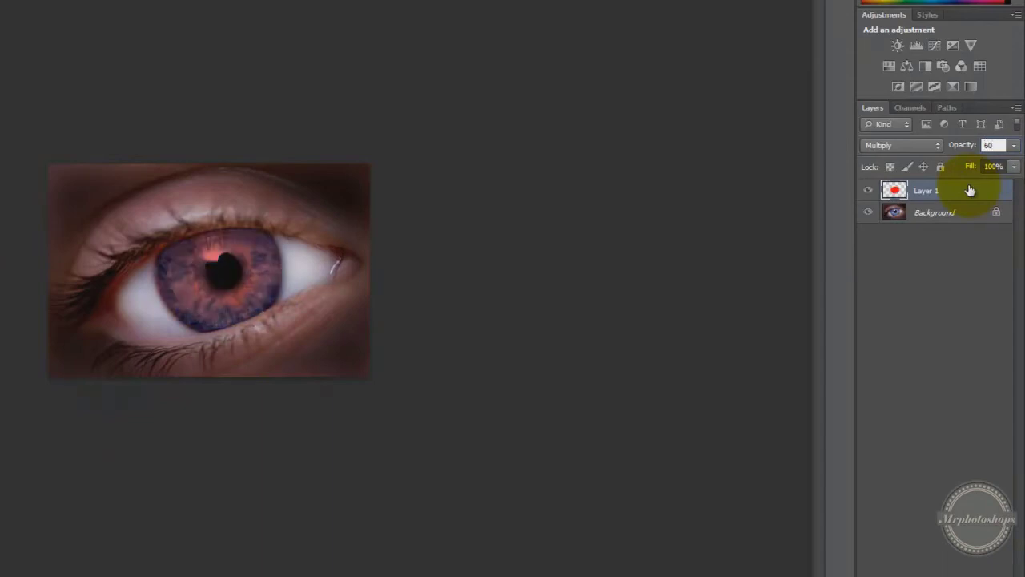
key(BackSpace)
key(BackSpace)
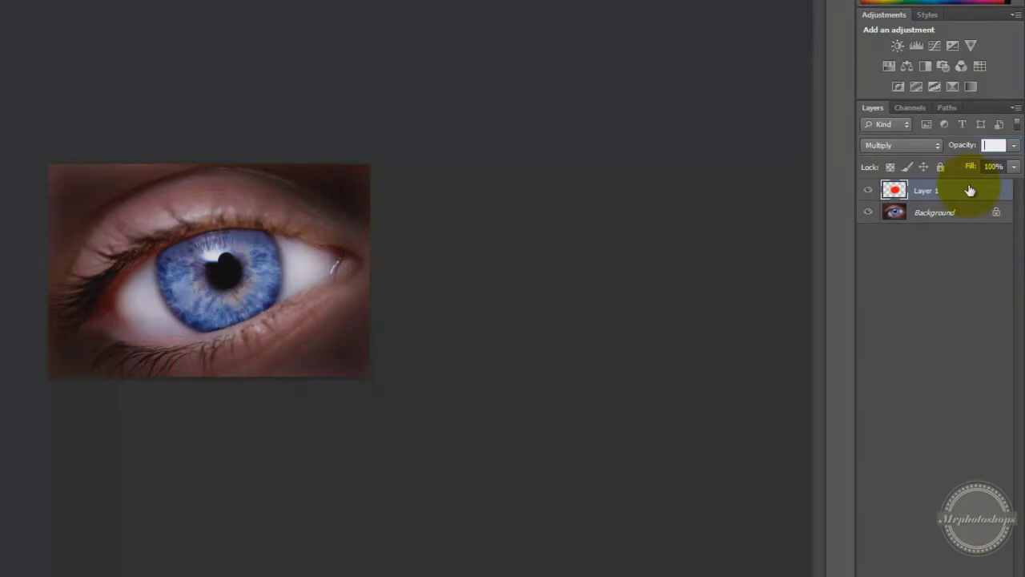
text(100)
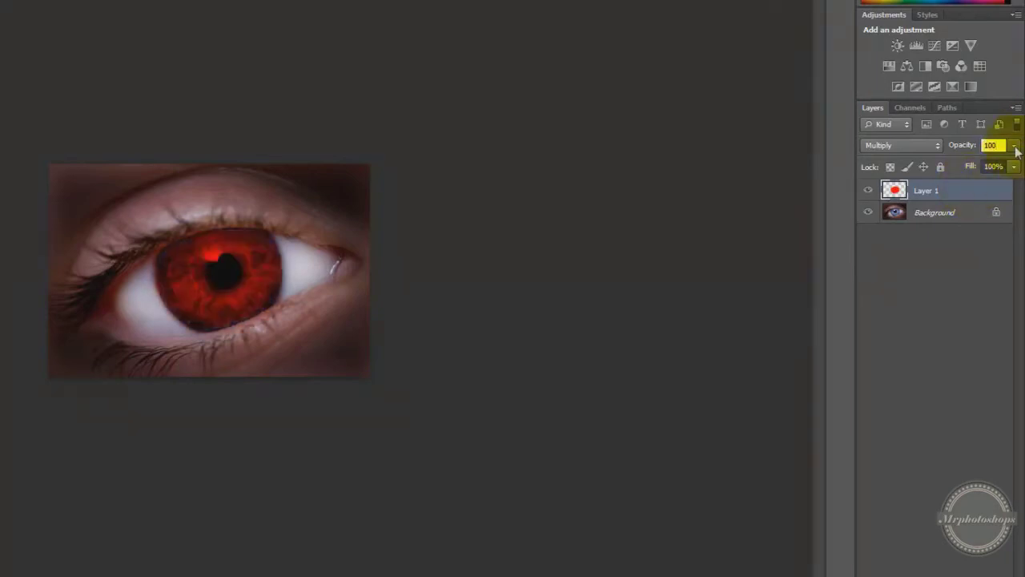
Try the red layer at 90% opacity and restore full opacity
key(BackSpace)
key(BackSpace)
text(90)
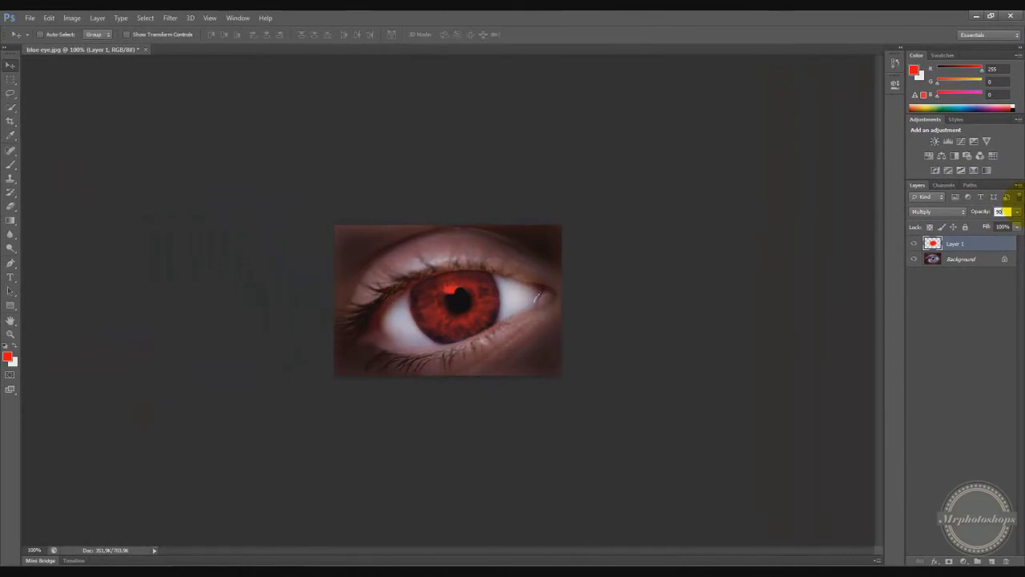
key(BackSpace)
key(BackSpace)
text(100)
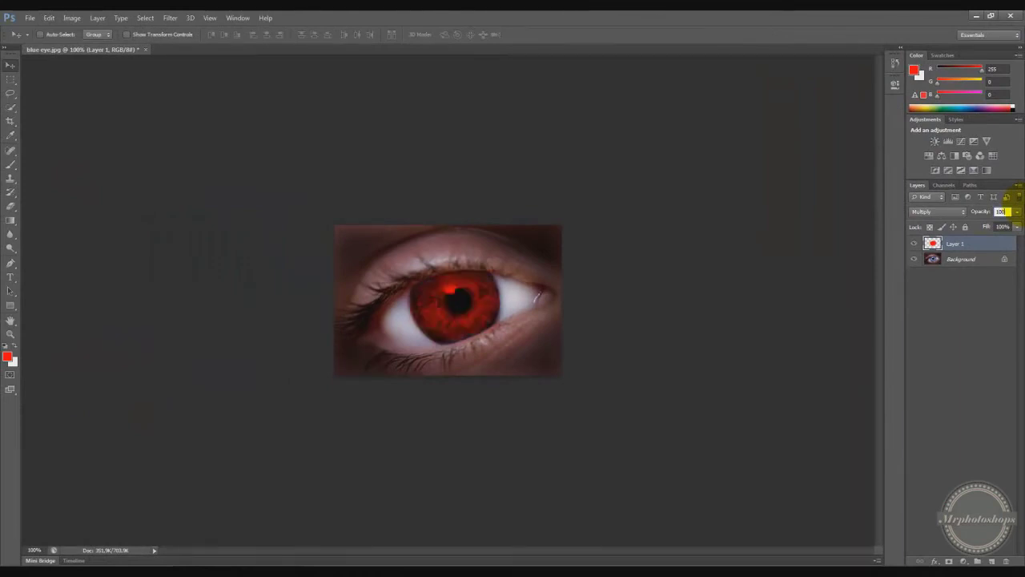